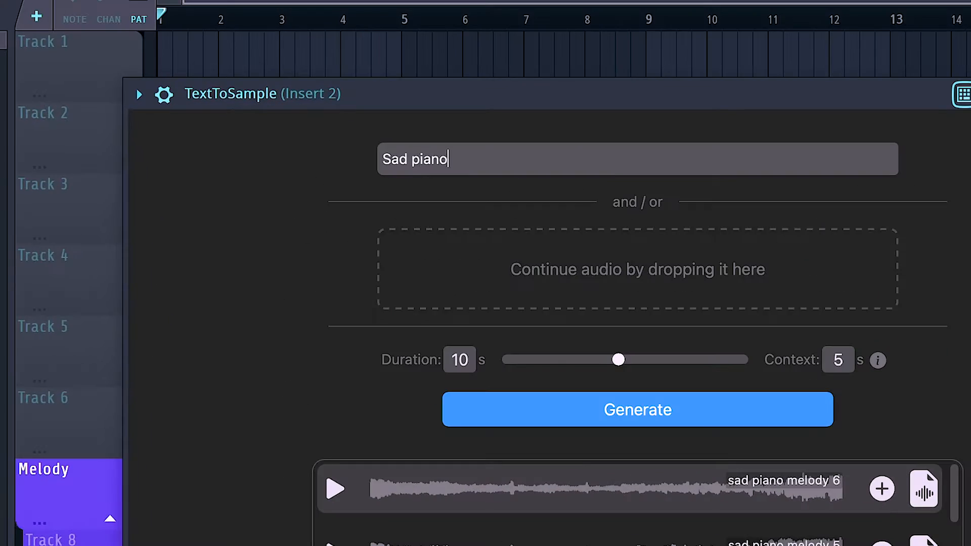
Generate a 10-second sample from the prompt "Sad piano melody" and preview it
{"action": "type", "text": "y"}
{"action": "left_click", "coordinate": [698, 404]}
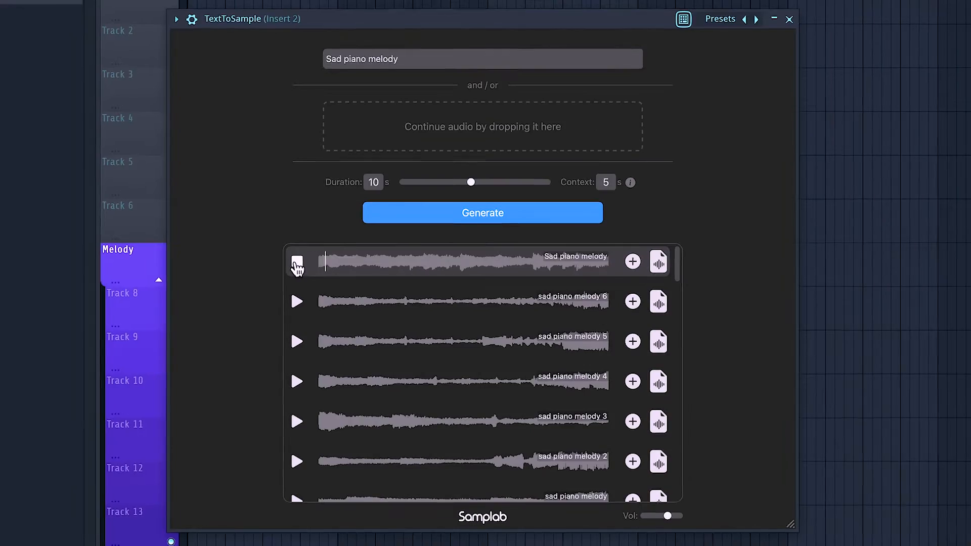
{"action": "left_click", "coordinate": [294, 265]}
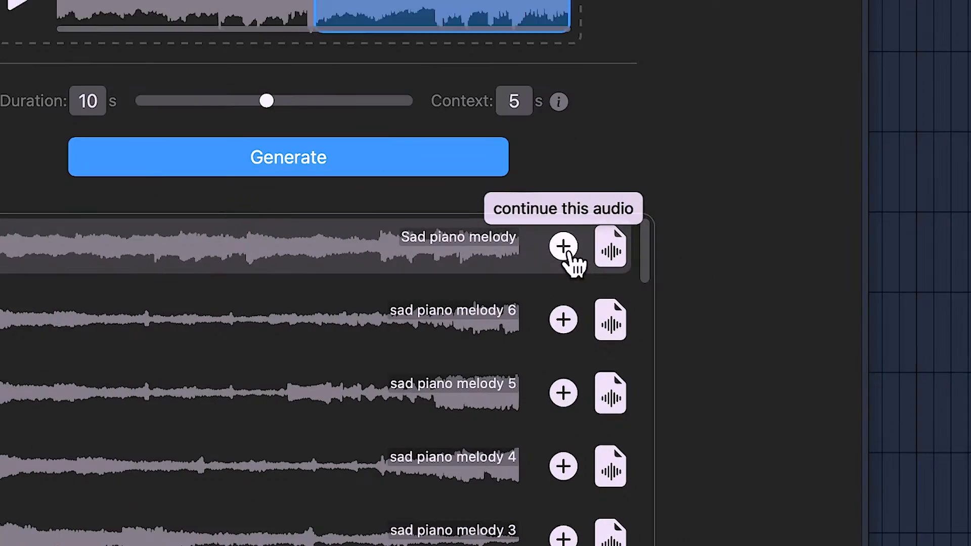
Use the new Sad piano melody sample as the audio to continue, generate its continuation and preview it
{"action": "left_click", "coordinate": [587, 253]}
{"action": "left_click", "coordinate": [582, 197]}
{"action": "left_click", "coordinate": [240, 182]}
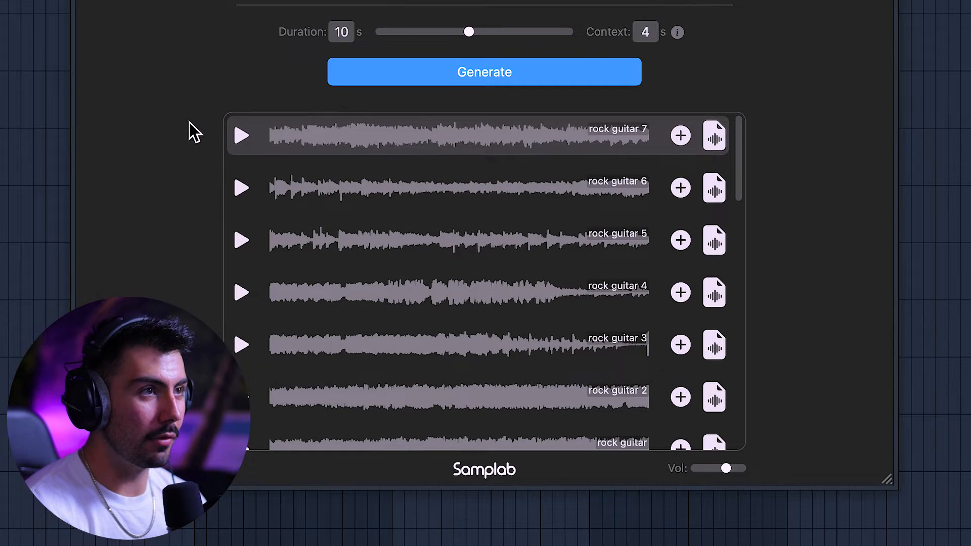
Generate a 10-second sample from the prompt "dark synth melody" and preview it
{"action": "left_click_drag", "start_coordinate": [739, 153], "coordinate": [730, 364]}
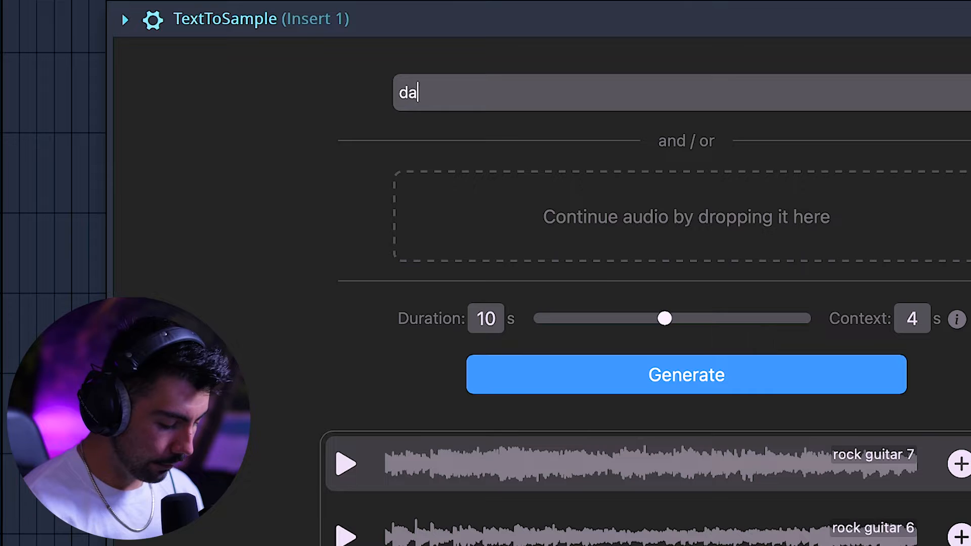
{"action": "type", "text": "rk synth melody"}
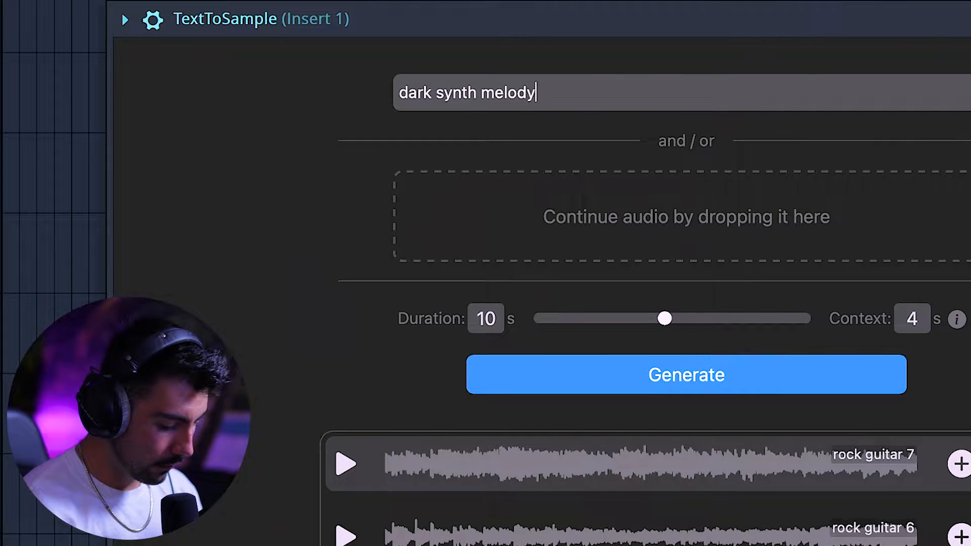
{"action": "left_click", "coordinate": [299, 260]}
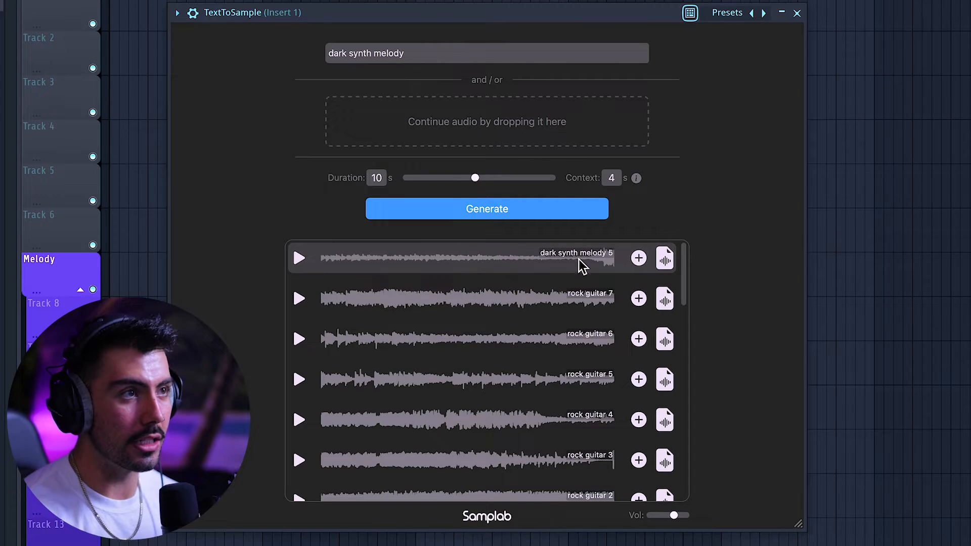
Load dark synth melody 5 as the audio to continue and generate its continuation
{"action": "left_click", "coordinate": [639, 260]}
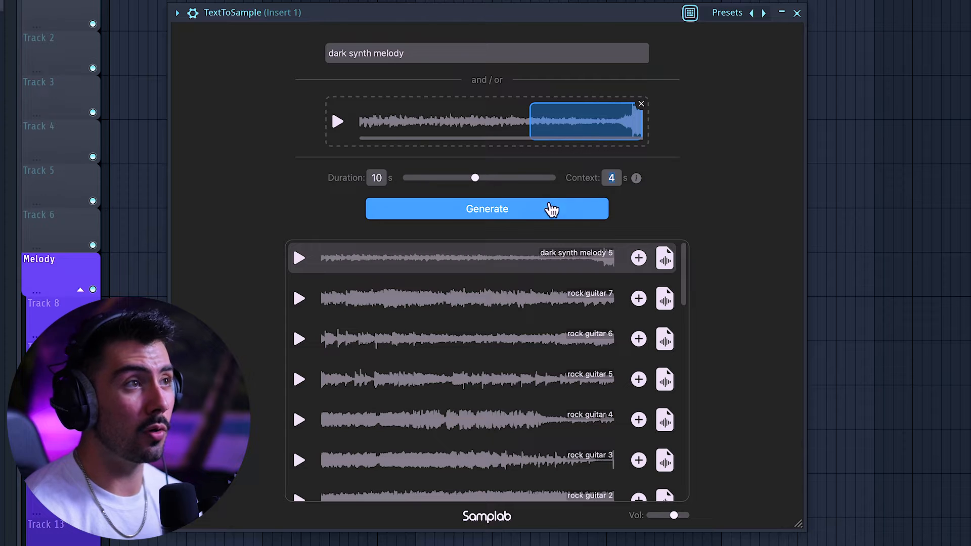
{"action": "left_click", "coordinate": [529, 211]}
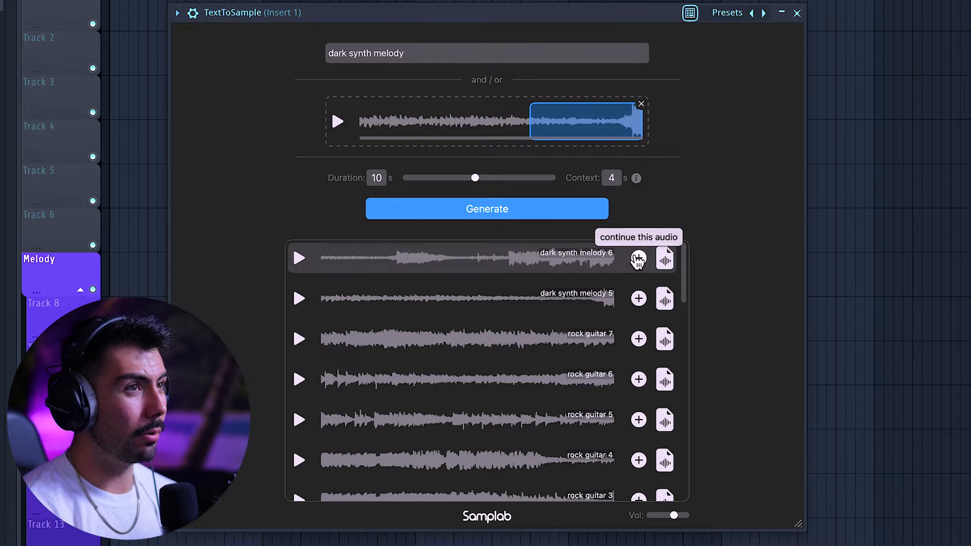
Load dark synth melody 6 as the audio to continue and set the context to 5 s
{"action": "left_click", "coordinate": [638, 260]}
{"action": "left_click_drag", "start_coordinate": [615, 177], "coordinate": [594, 176]}
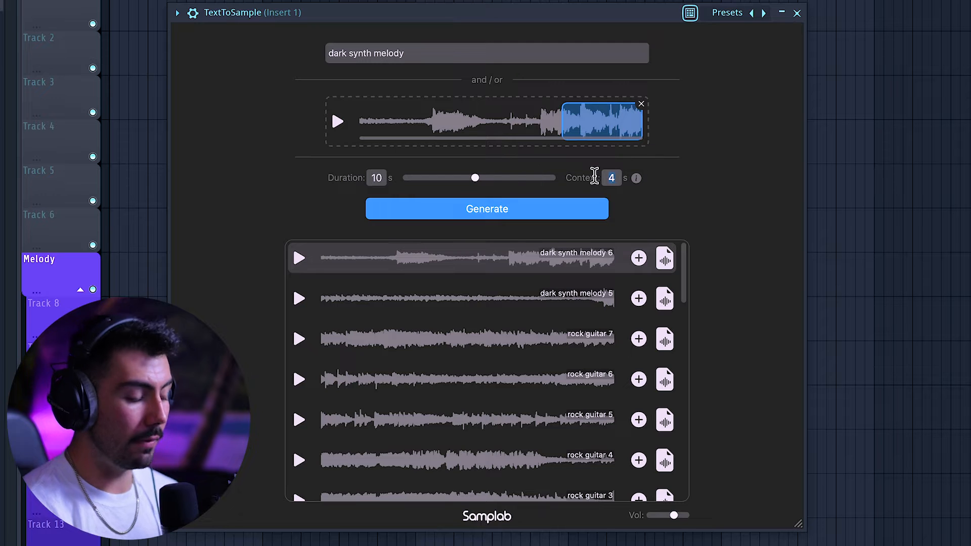
{"action": "type", "text": "8"}
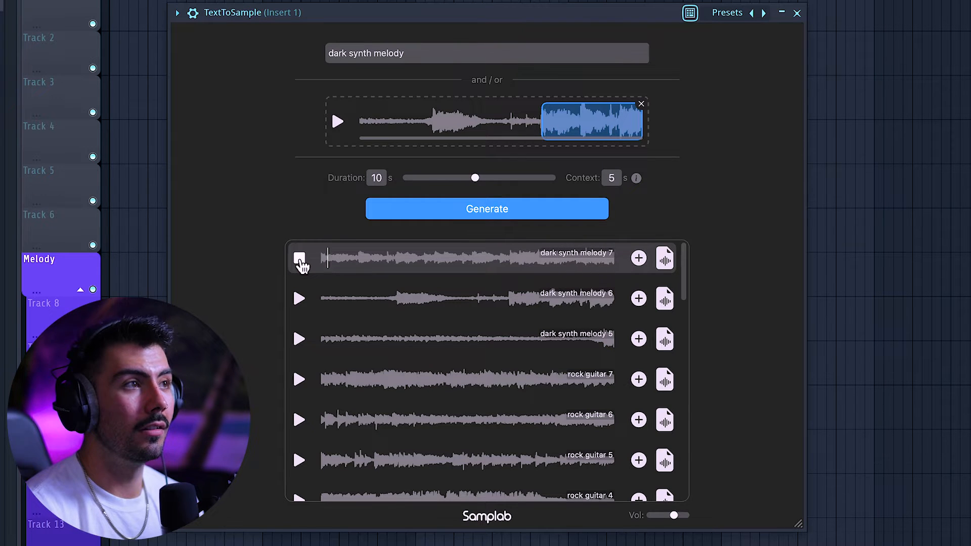
Generate a continuation of dark synth melody 7 and preview the new sample
{"action": "left_click", "coordinate": [639, 259]}
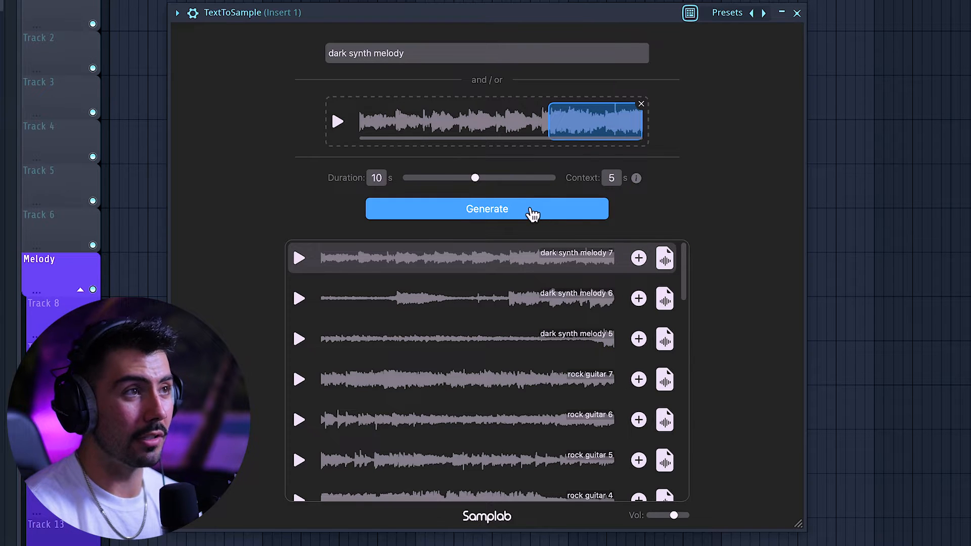
{"action": "left_click", "coordinate": [534, 215]}
{"action": "left_click", "coordinate": [299, 259]}
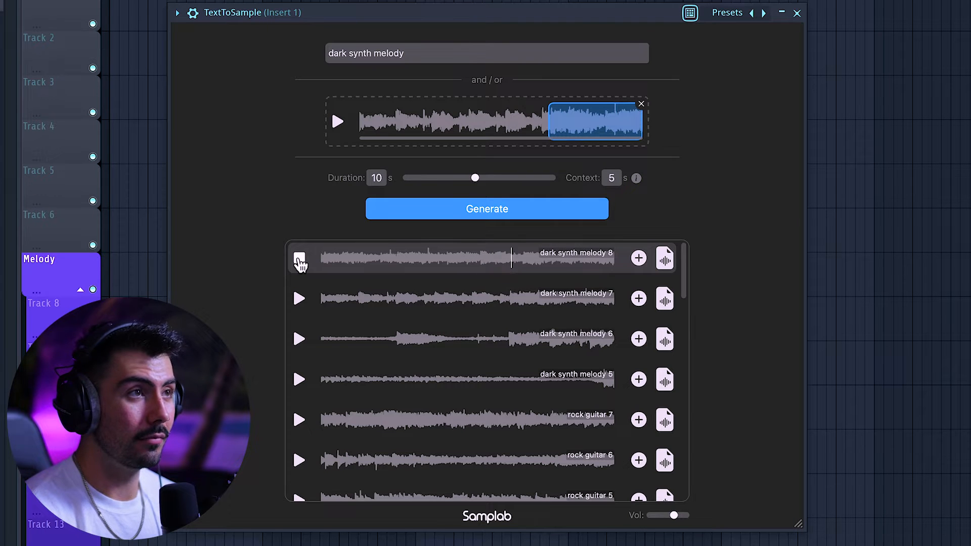
{"action": "left_click", "coordinate": [299, 260]}
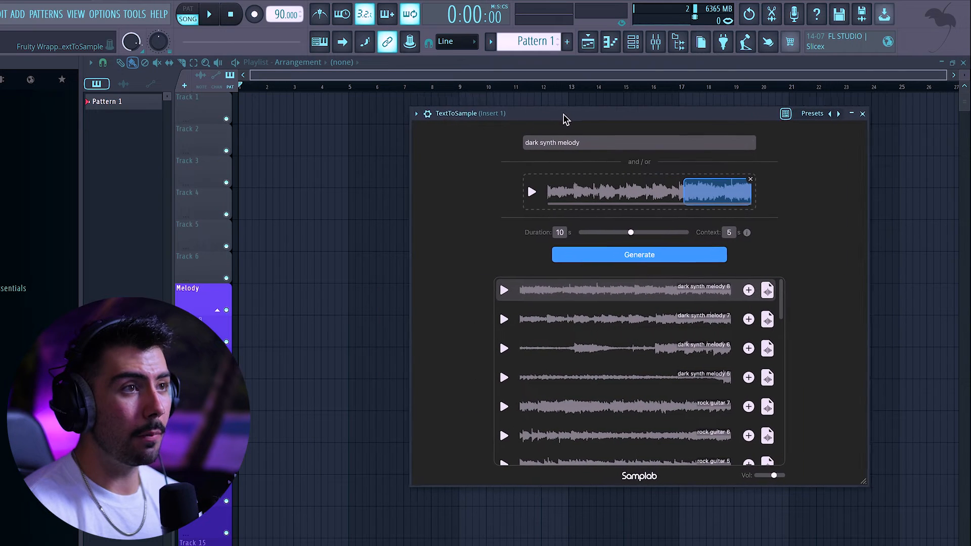
Move the plugin window aside and place dark synth melody 6 at the start of the playlist's Melody track
{"action": "left_click_drag", "start_coordinate": [565, 119], "coordinate": [578, 119]}
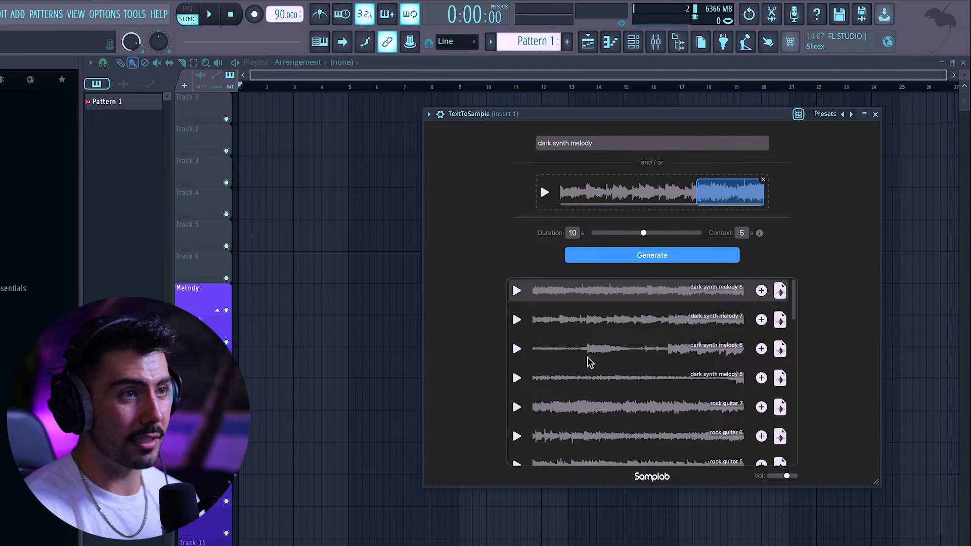
{"action": "left_click_drag", "start_coordinate": [782, 351], "coordinate": [248, 304]}
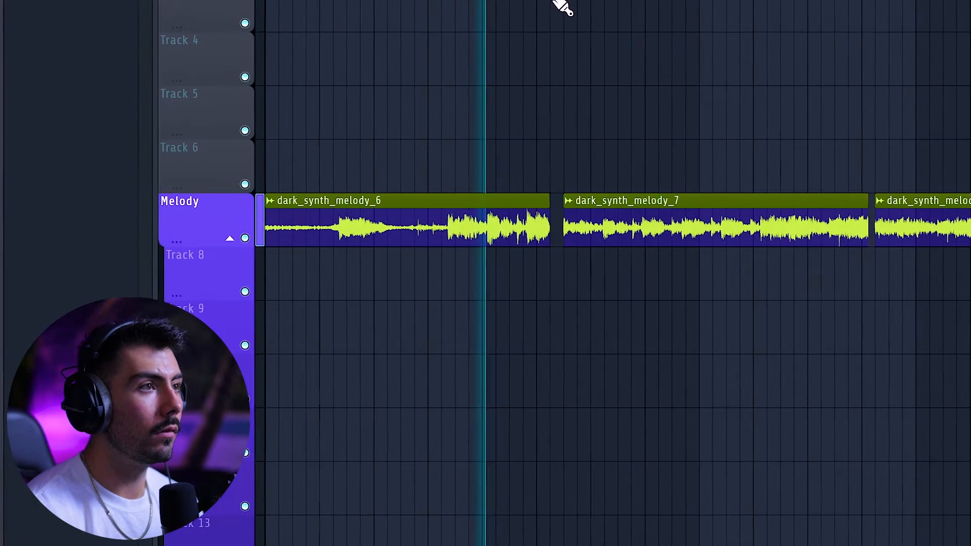
Close the gaps on the Melody track so dark_synth_melody_7 and dark_synth_melody_8 each start where the previous clip ends
{"action": "left_click_drag", "start_coordinate": [568, 199], "coordinate": [541, 196]}
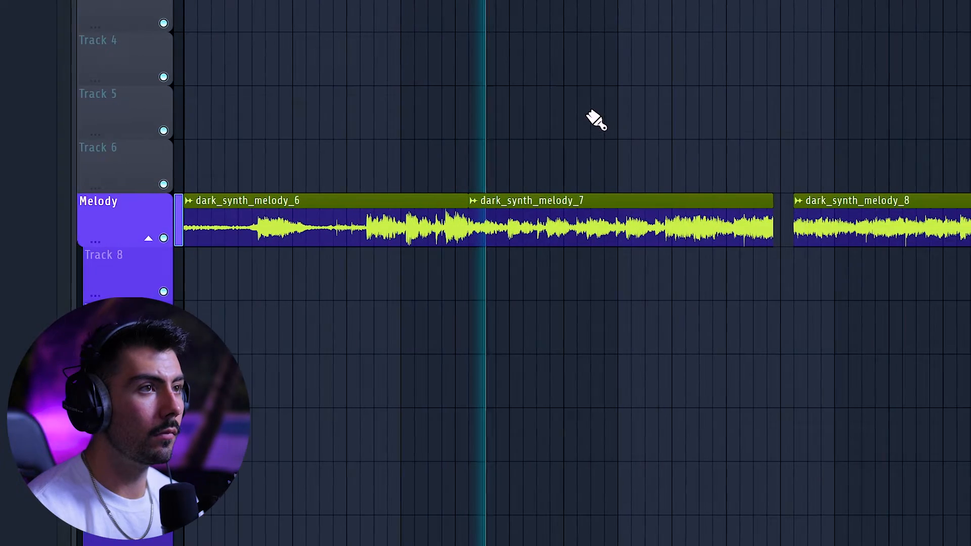
{"action": "left_click_drag", "start_coordinate": [785, 198], "coordinate": [746, 199]}
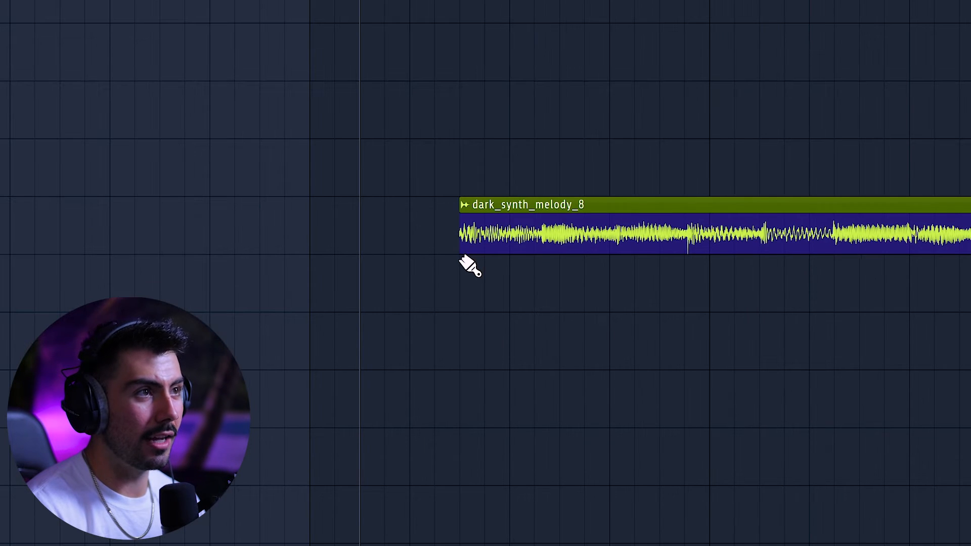
{"action": "scroll", "coordinate": [475, 266], "scroll_direction": "down", "scroll_amount": 4}
{"action": "scroll", "coordinate": [740, 285], "scroll_direction": "up", "scroll_amount": 3}
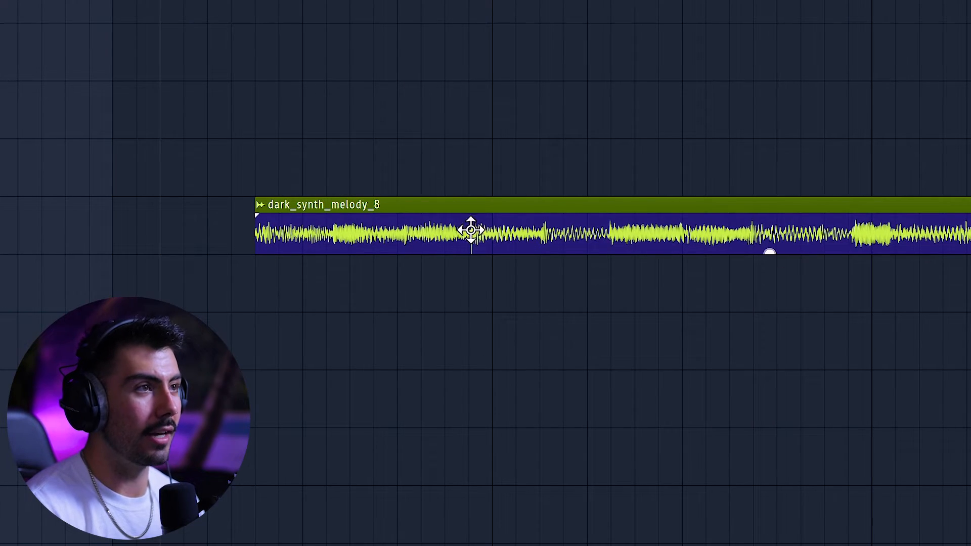
{"action": "scroll", "coordinate": [492, 282], "scroll_direction": "down", "scroll_amount": 3}
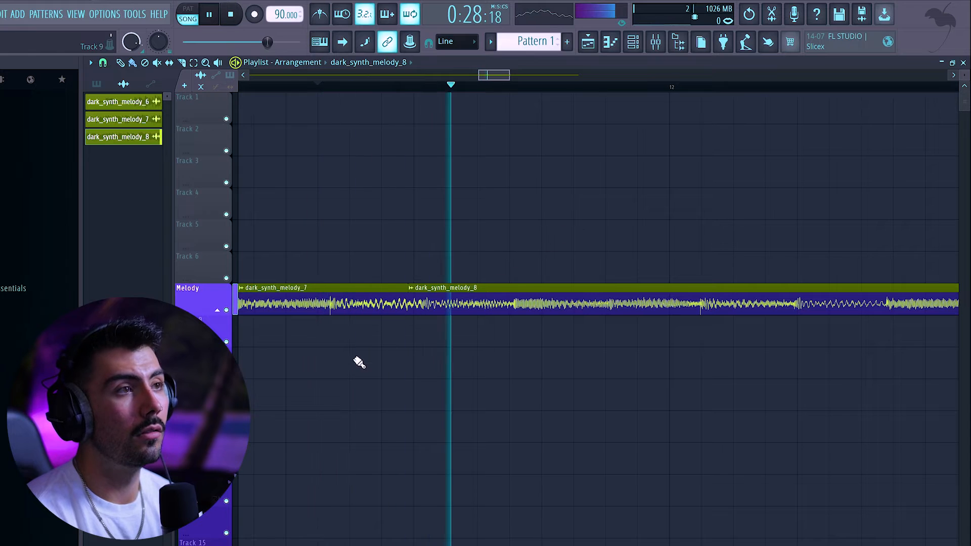
{"action": "scroll", "coordinate": [410, 366], "scroll_direction": "down", "scroll_amount": 3}
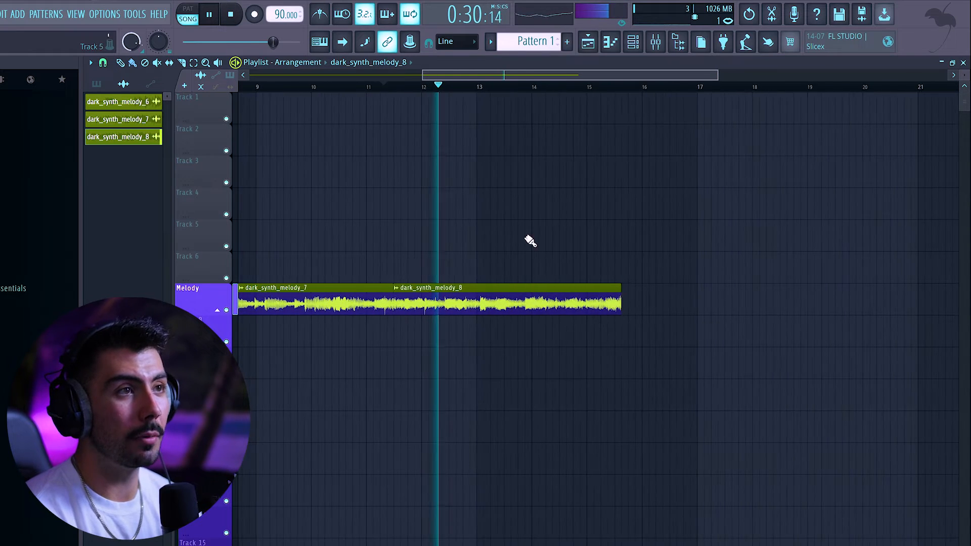
{"action": "left_click_drag", "start_coordinate": [546, 76], "coordinate": [457, 77]}
{"action": "scroll", "coordinate": [480, 137], "scroll_direction": "down", "scroll_amount": 2}
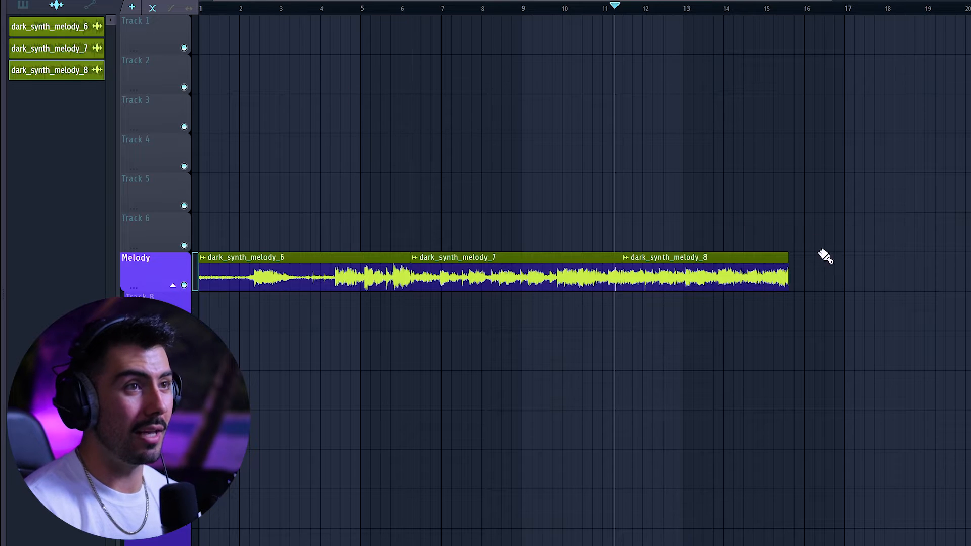
Reposition the playhead in the playlist timeline to listen to the joined dark synth melody clips
{"action": "scroll", "coordinate": [830, 261], "scroll_direction": "down", "scroll_amount": 5}
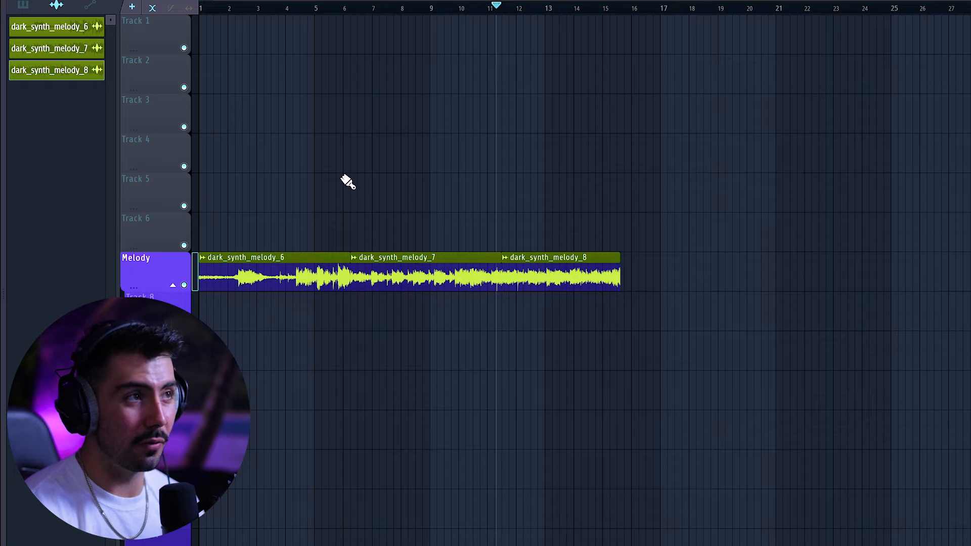
{"action": "scroll", "coordinate": [354, 178], "scroll_direction": "up", "scroll_amount": 4}
{"action": "left_click", "coordinate": [357, 7]}
{"action": "left_click", "coordinate": [331, 6]}
{"action": "scroll", "coordinate": [572, 155], "scroll_direction": "up", "scroll_amount": 3}
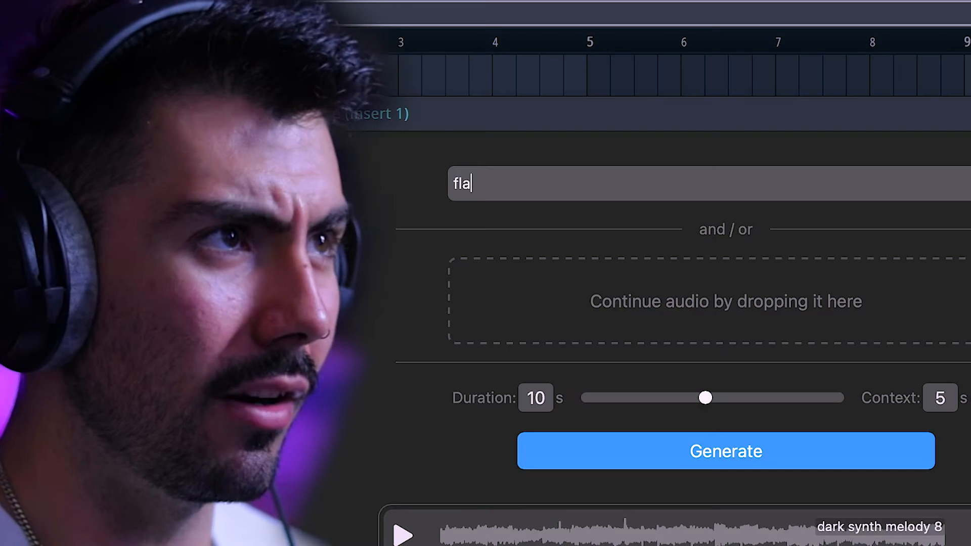
Generate a 5-second sample from the prompt "flamenco guitar" and preview it
{"action": "key", "text": "BackSpace"}
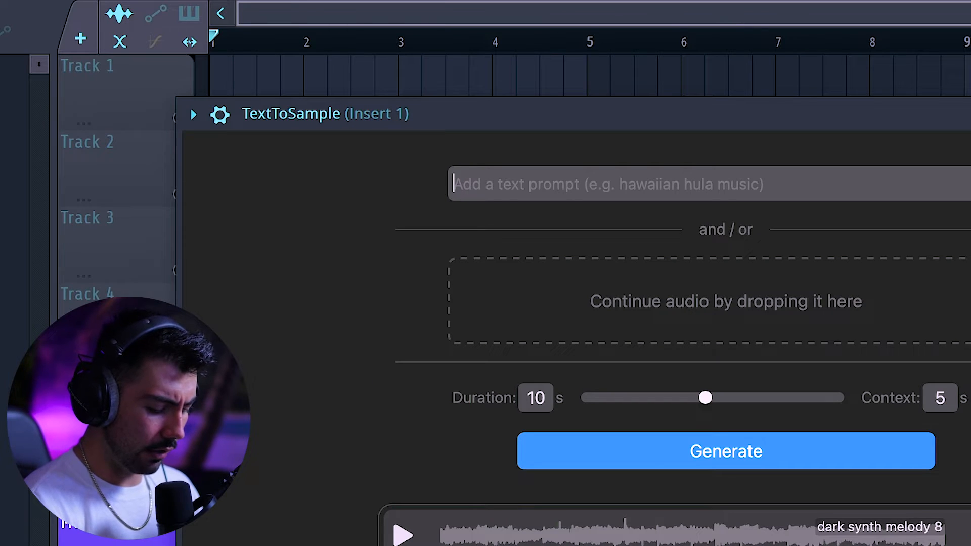
{"action": "type", "text": "flaminco guitar"}
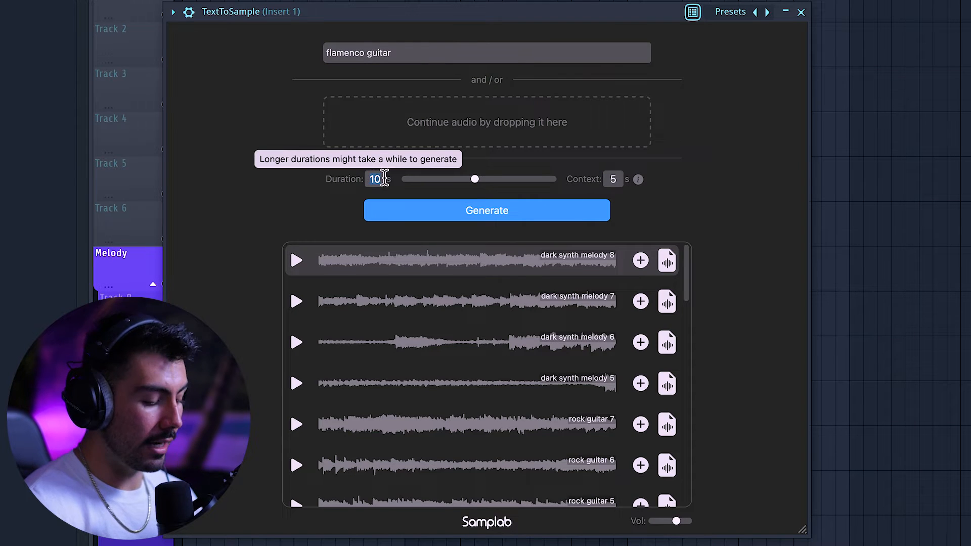
{"action": "type", "text": "5"}
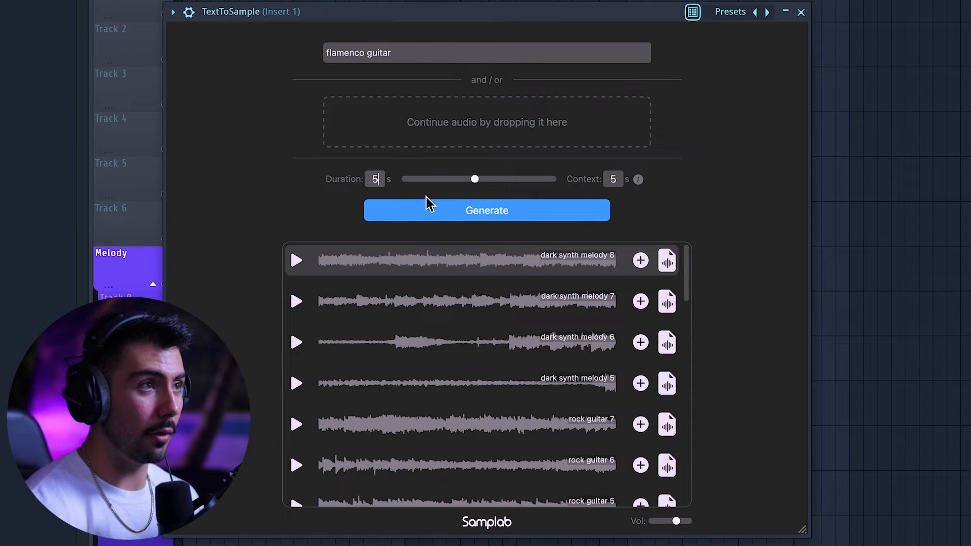
{"action": "left_click", "coordinate": [442, 213]}
{"action": "left_click", "coordinate": [296, 261]}
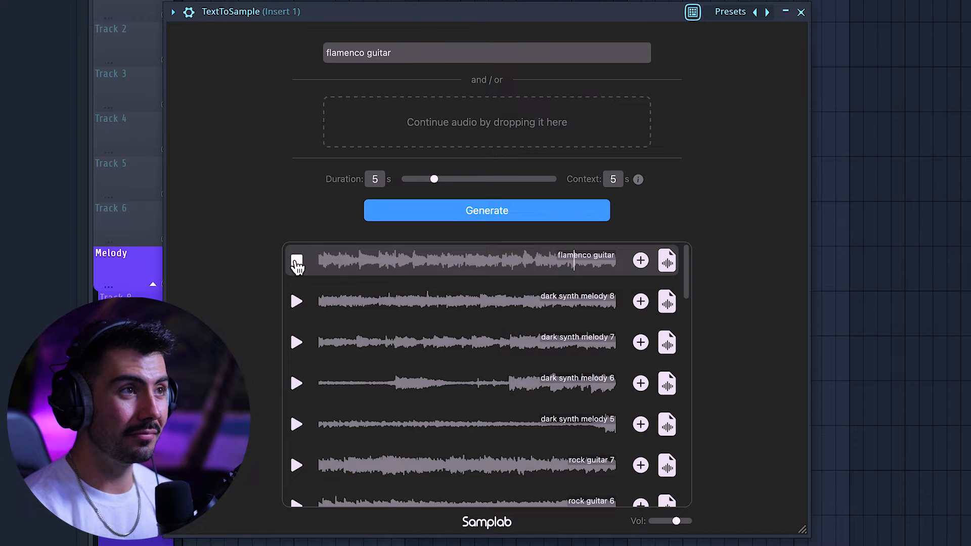
Generate a second sample from the same flamenco guitar prompt and preview it
{"action": "left_click", "coordinate": [443, 51]}
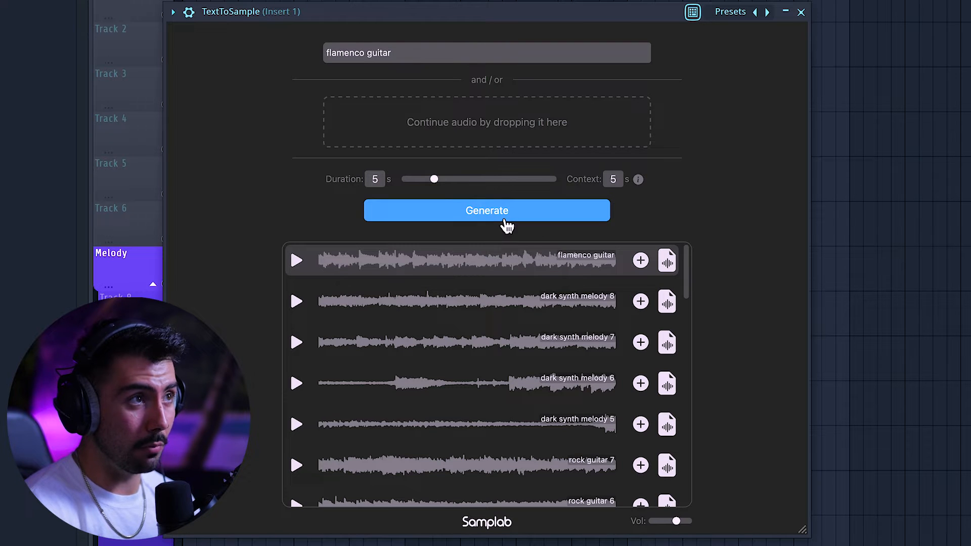
{"action": "left_click", "coordinate": [505, 217]}
{"action": "left_click", "coordinate": [297, 262]}
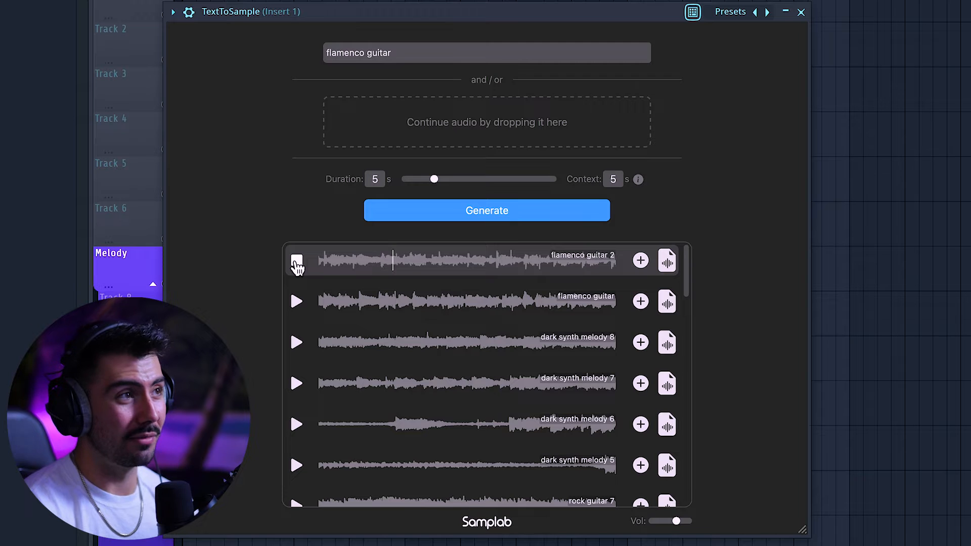
Replace the text prompt with "electric guitar"
{"action": "type", "text": "ele"}
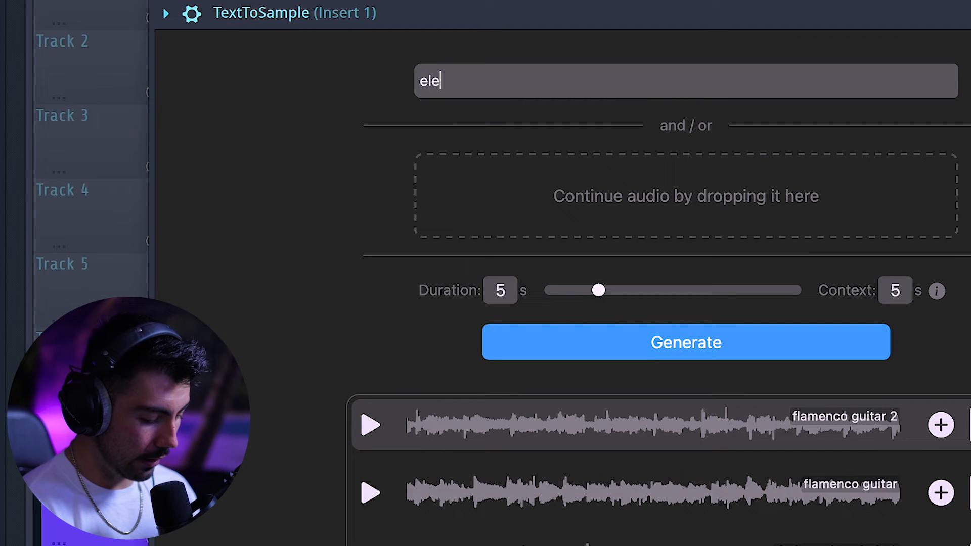
{"action": "type", "text": "ctric gu"}
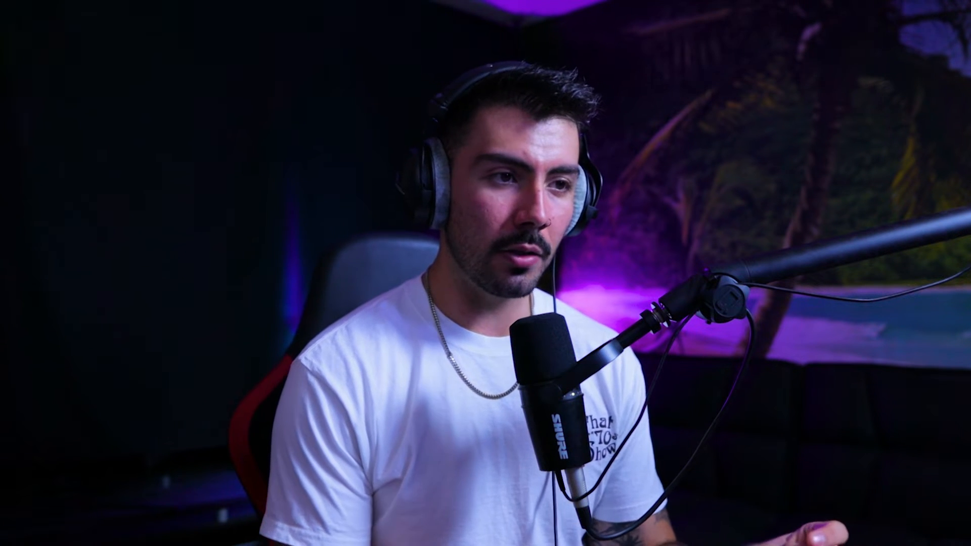
Generate a sample from the prompt "sad piano melody with violins in the background" and preview it
{"action": "type", "text": "ad"}
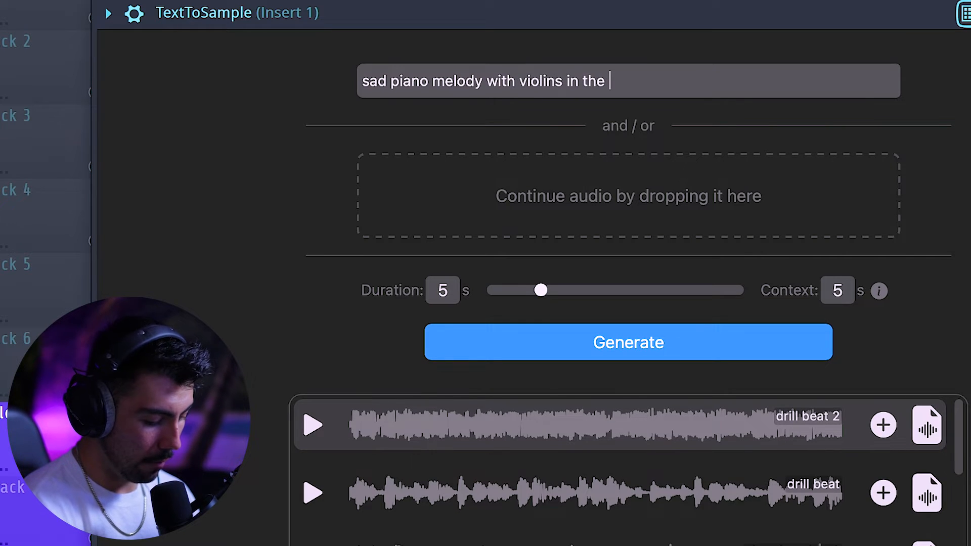
{"action": "left_click", "coordinate": [296, 262]}
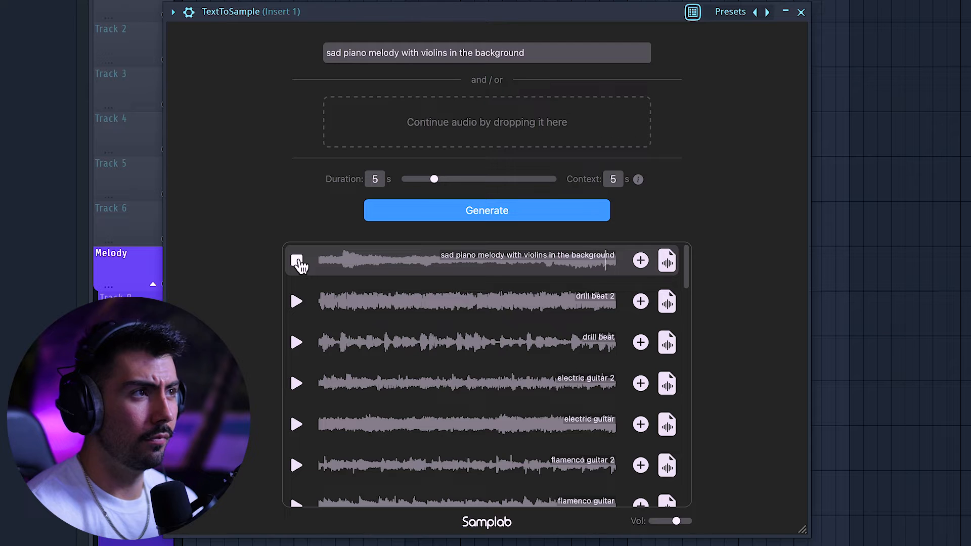
{"action": "left_click", "coordinate": [297, 262]}
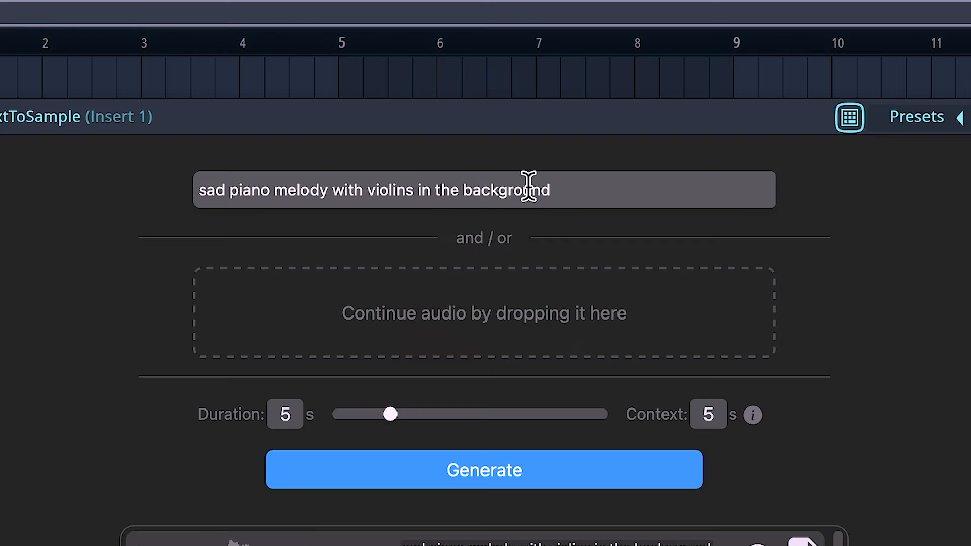
Shorten the text prompt to "sad piano melody"
{"action": "left_click_drag", "start_coordinate": [550, 191], "coordinate": [333, 191]}
{"action": "key", "text": "BackSpace"}
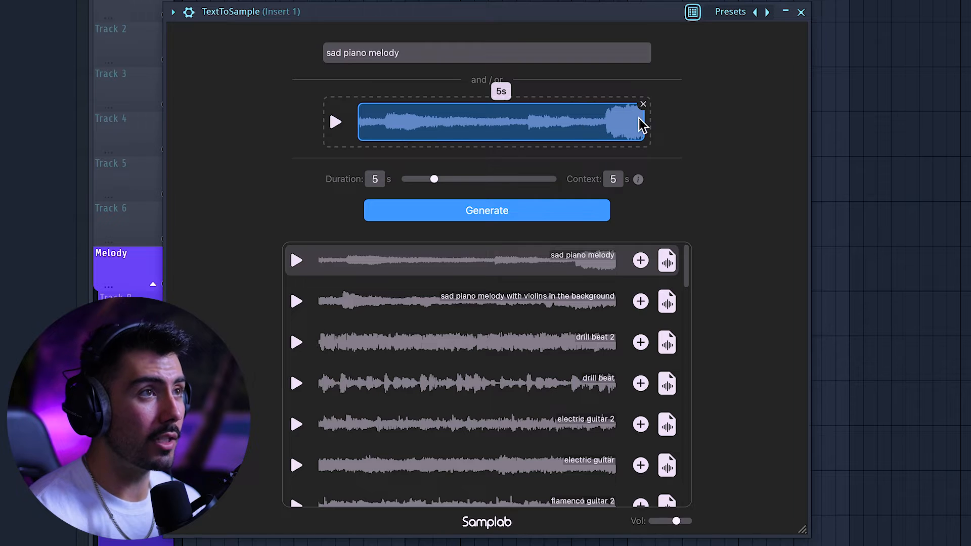
Trim the source audio selection of the sad piano melody to exclude its loud ending, adjust its start, and preview the newest sample
{"action": "left_click_drag", "start_coordinate": [636, 118], "coordinate": [600, 117]}
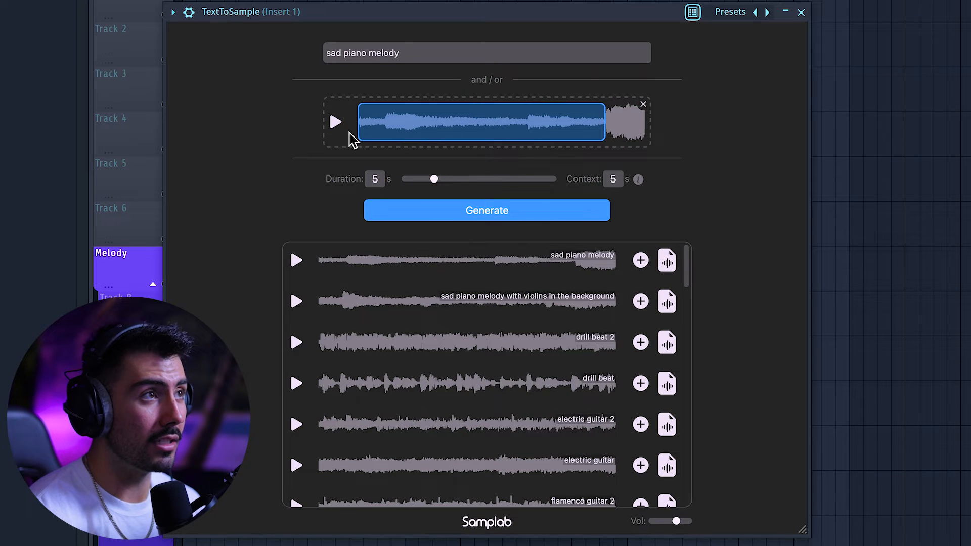
{"action": "left_click_drag", "start_coordinate": [360, 124], "coordinate": [389, 131]}
{"action": "left_click", "coordinate": [297, 261]}
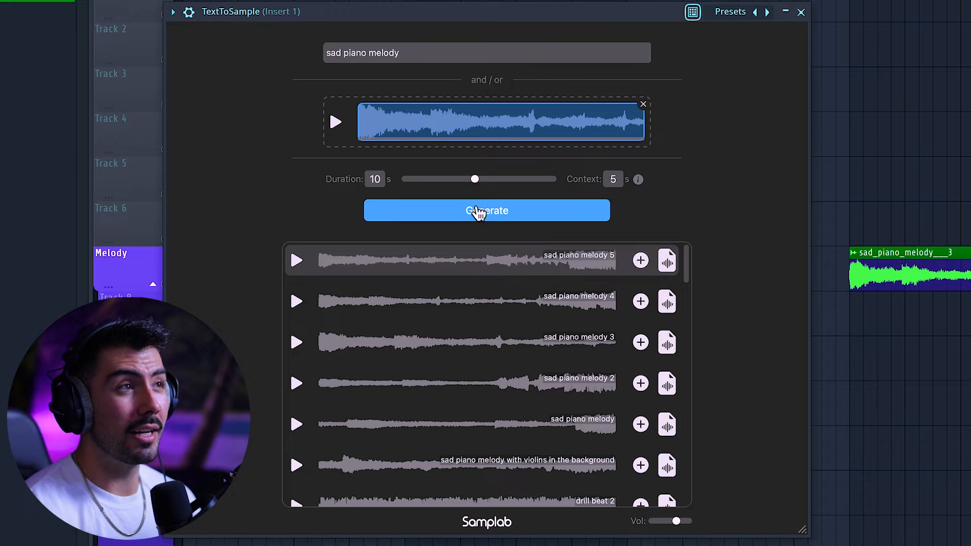
Generate a continuation of the loaded audio from the "sad piano melody" prompt with 10 s duration and 5 s context, and preview it
{"action": "left_click", "coordinate": [478, 213]}
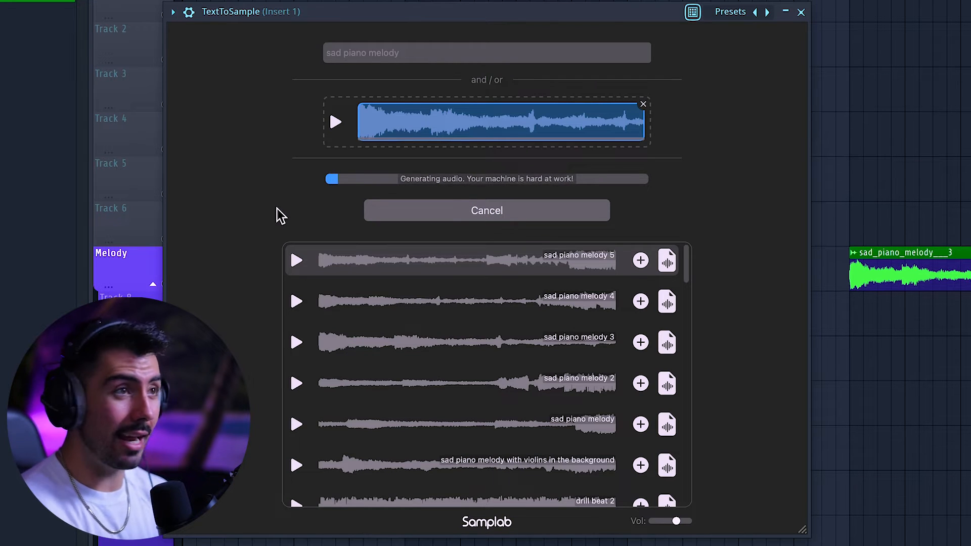
{"action": "left_click", "coordinate": [297, 261]}
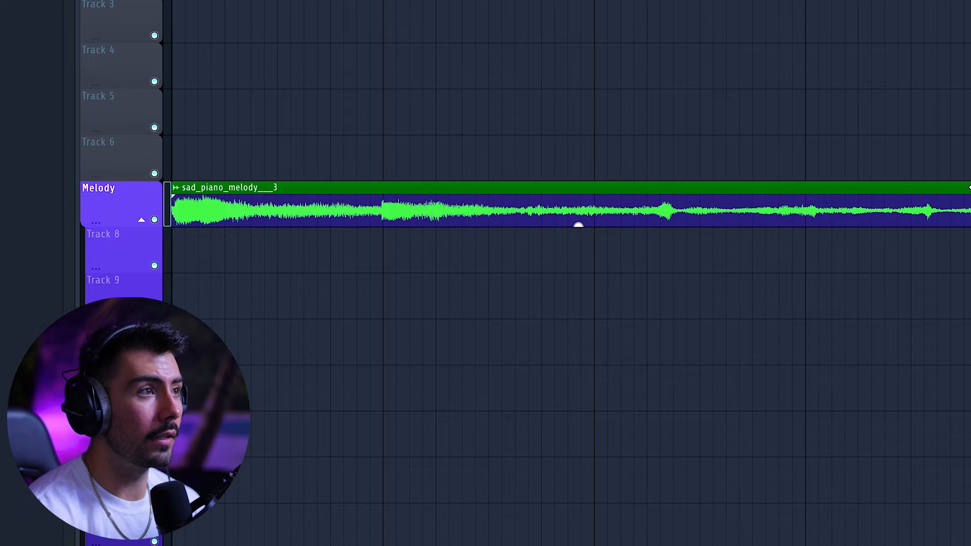
Time-stretch the sad_piano_melody___3 clip shorter, cut it to two bars, duplicate it directly behind on the Melody track, and play the loop
{"action": "left_click_drag", "start_coordinate": [928, 189], "coordinate": [788, 190]}
{"action": "right_click", "coordinate": [597, 204]}
{"action": "left_click_drag", "start_coordinate": [512, 191], "coordinate": [941, 194]}
{"action": "key", "text": "space"}
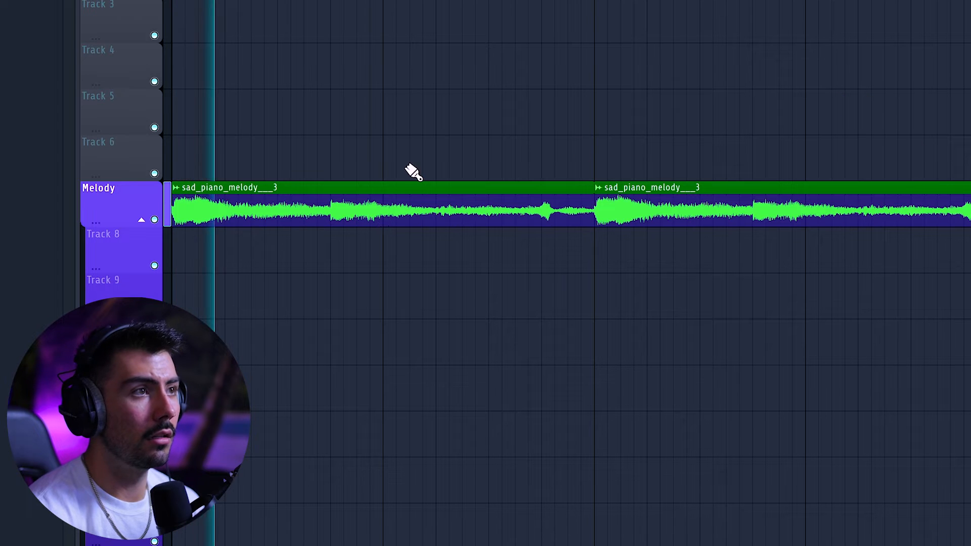
Open the channel settings of the sad_piano_melody___3 clip, reset its time-stretching pitch, and reposition the settings window
{"action": "double_click", "coordinate": [367, 181]}
{"action": "right_click", "coordinate": [94, 4]}
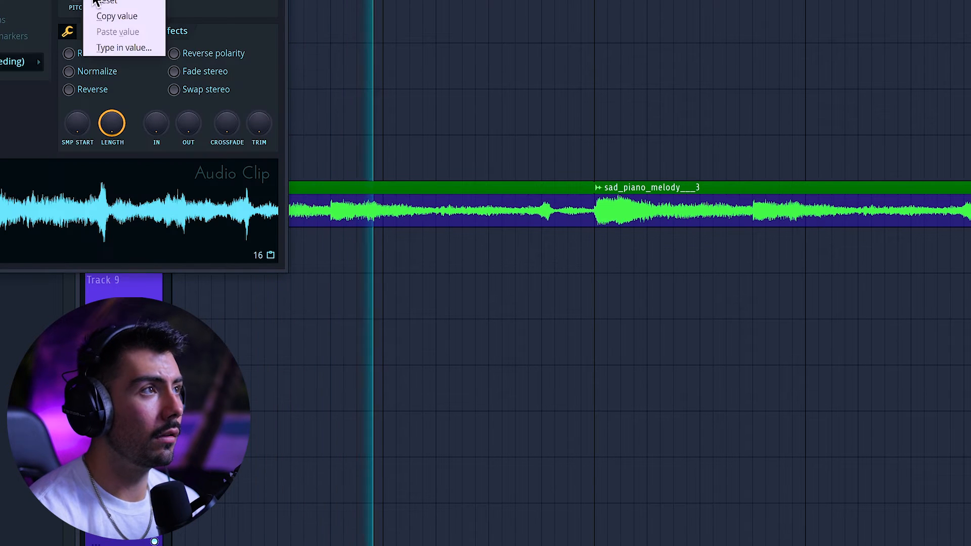
{"action": "left_click", "coordinate": [97, 5]}
{"action": "left_click", "coordinate": [279, 1]}
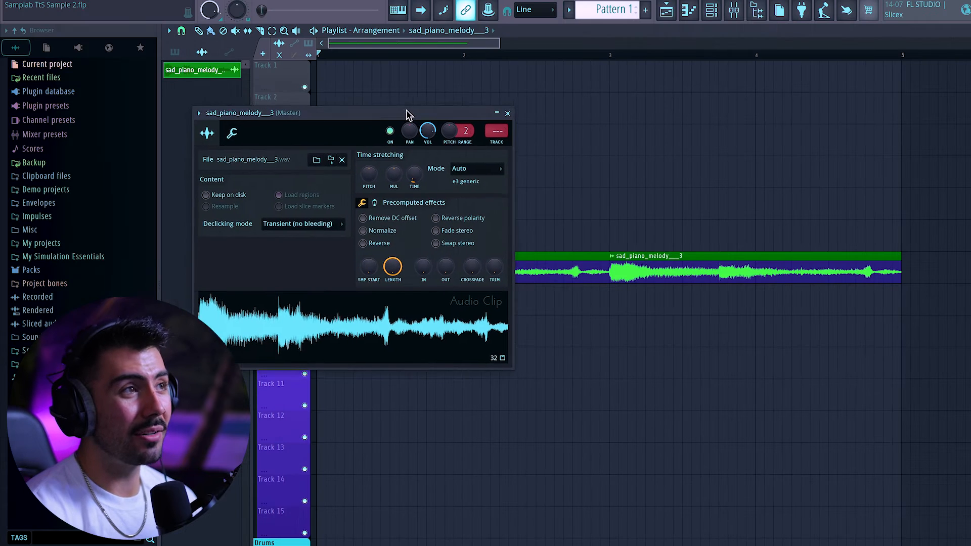
{"action": "left_click_drag", "start_coordinate": [406, 111], "coordinate": [440, 107]}
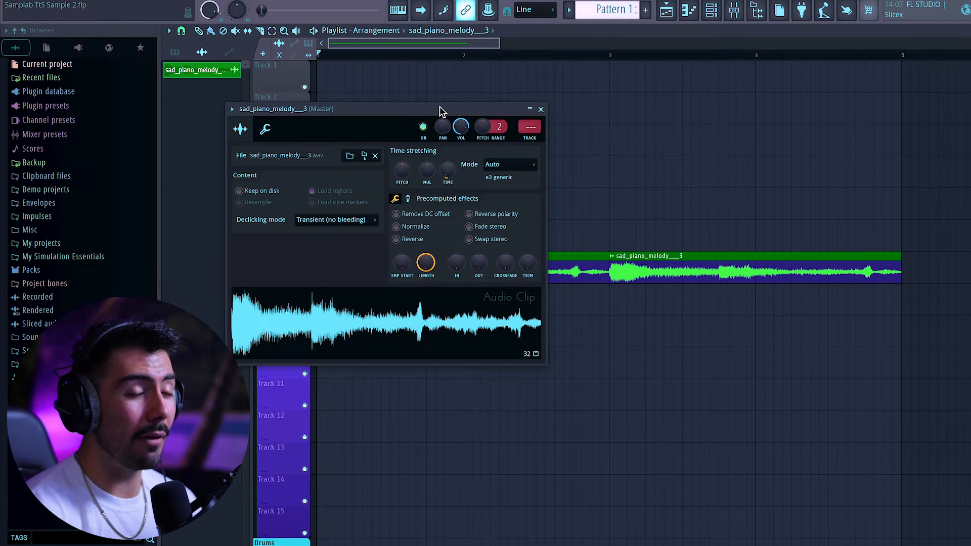
{"action": "left_click_drag", "start_coordinate": [446, 108], "coordinate": [541, 156]}
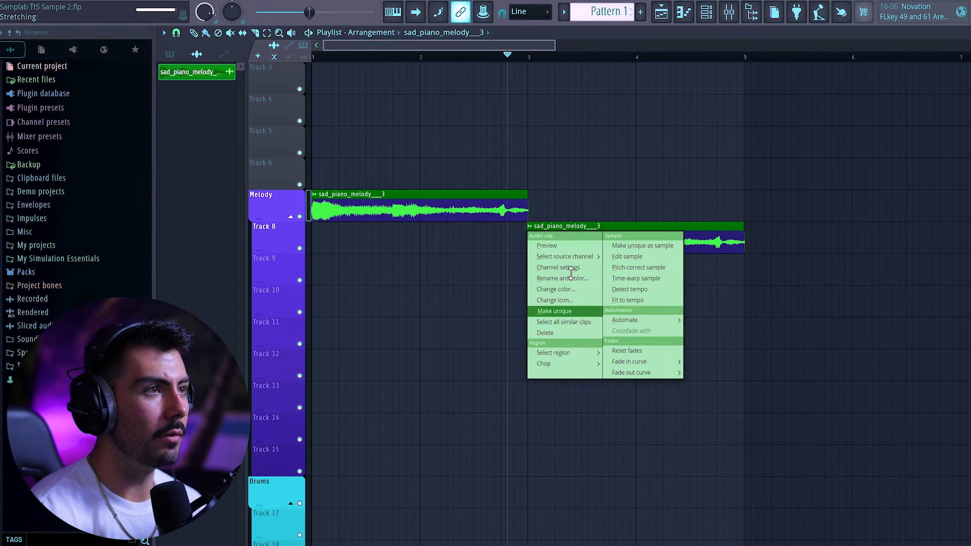
Make the second melody clip on Track 8 unique, open its channel settings, and close them after stopping playback
{"action": "left_click", "coordinate": [567, 311]}
{"action": "double_click", "coordinate": [567, 243]}
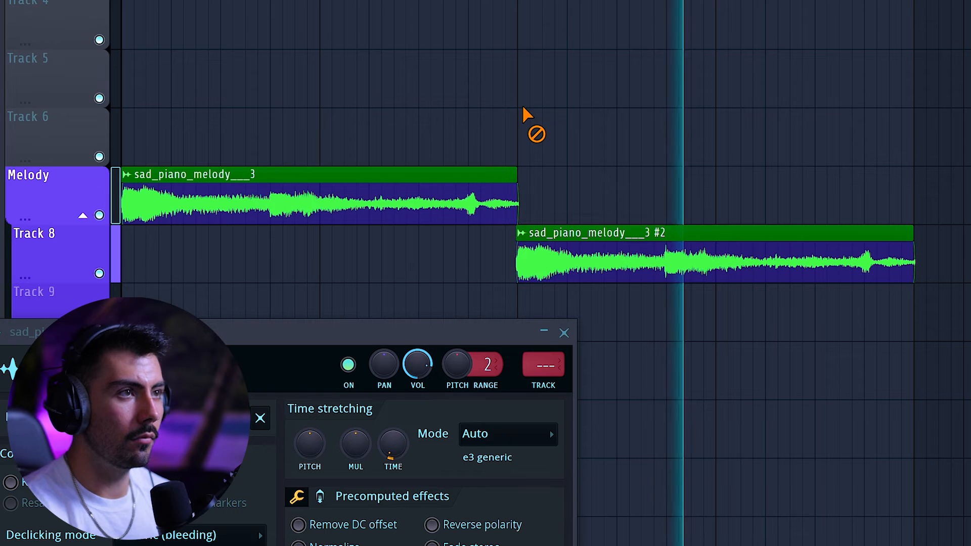
{"action": "key", "text": "space"}
{"action": "left_click", "coordinate": [564, 333]}
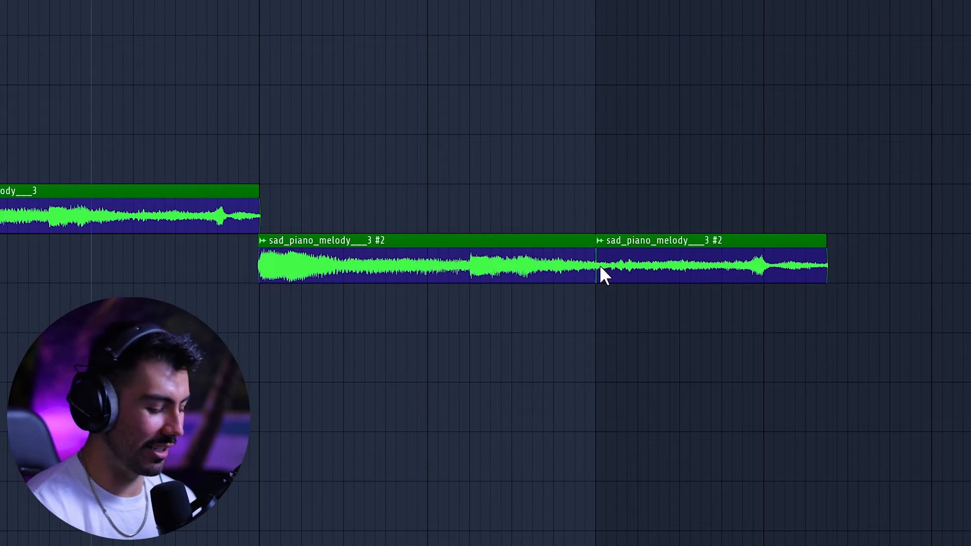
Remove the sliced remainder of the sad_piano_melody___3 #2 clip past bar 5 and listen to both clips together
{"action": "left_click_drag", "start_coordinate": [601, 268], "coordinate": [633, 245]}
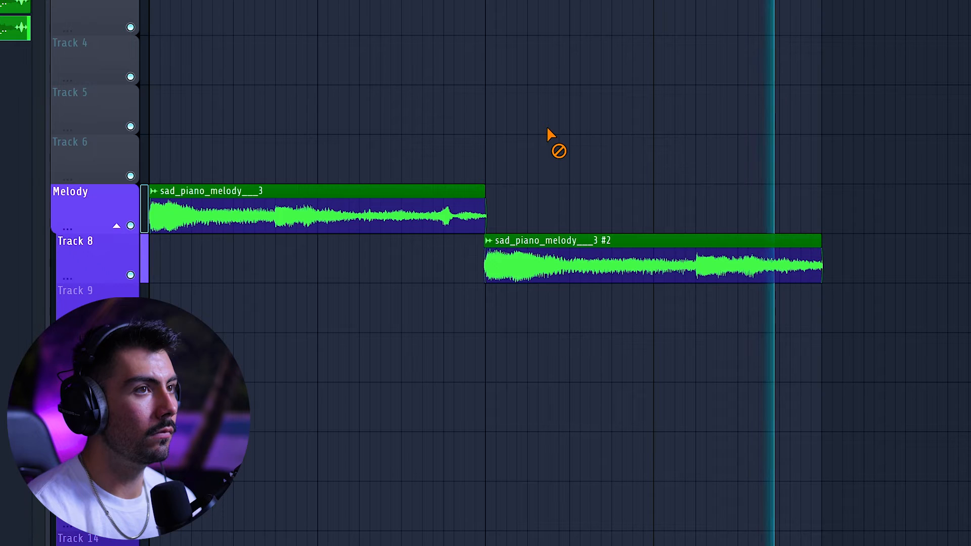
{"action": "key", "text": "space"}
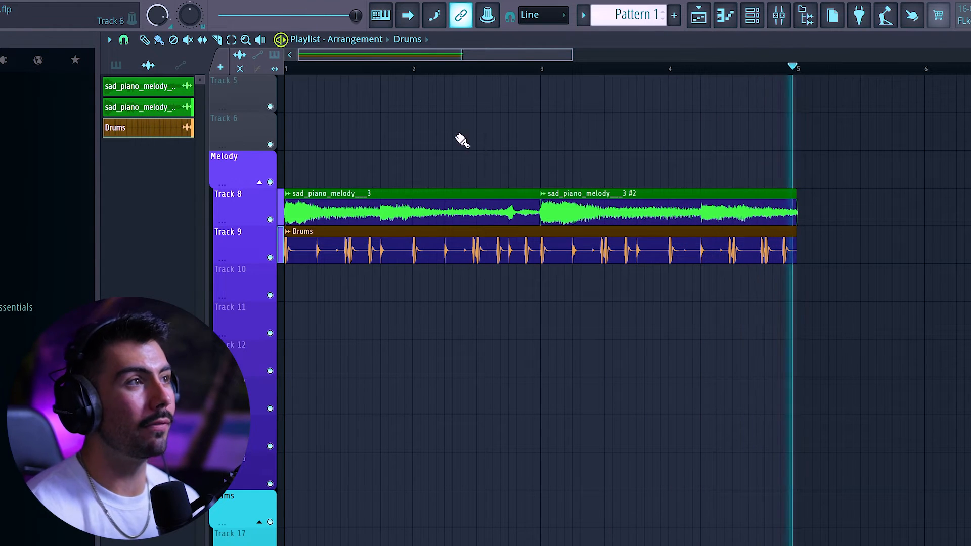
Stop the playback and delete the Drums clip from Track 9
{"action": "key", "text": "space"}
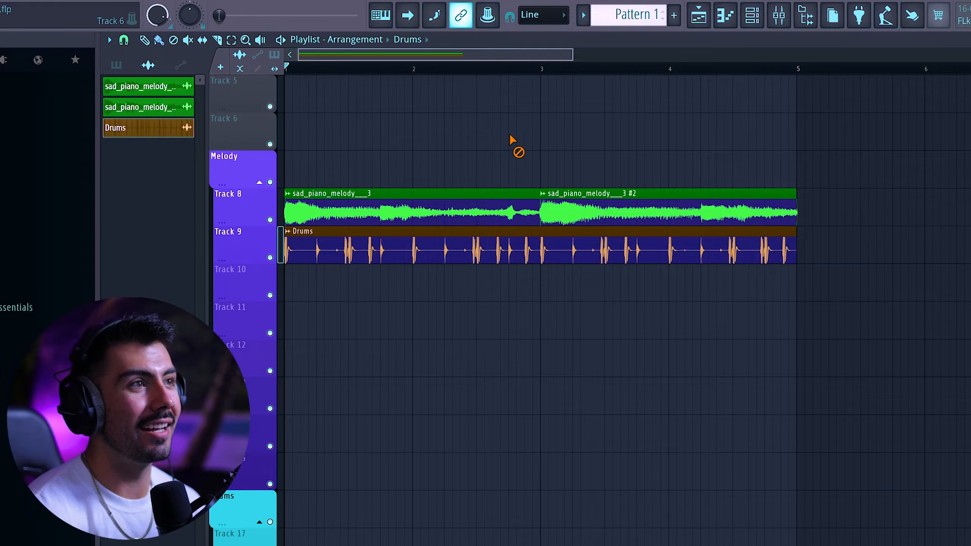
{"action": "right_click", "coordinate": [584, 254]}
{"action": "scroll", "coordinate": [466, 177], "scroll_direction": "up", "scroll_amount": 1}
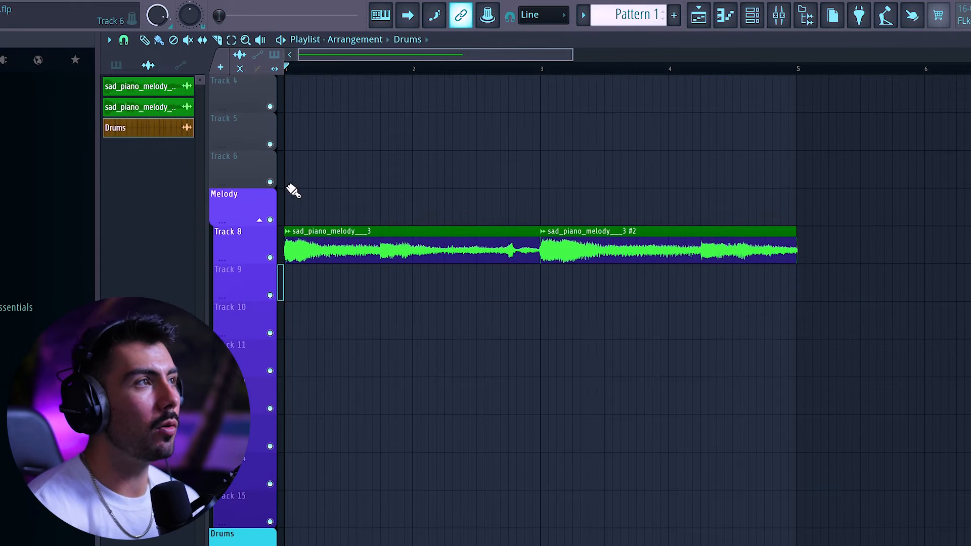